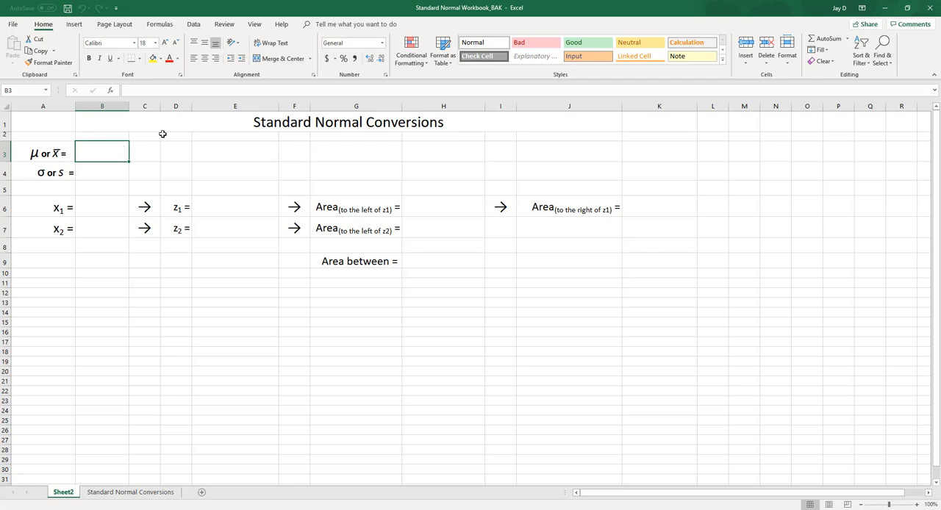
# Enter 1060 as the mean in B3 and 120 as the standard deviation in B4.
pyautogui.write('1060')
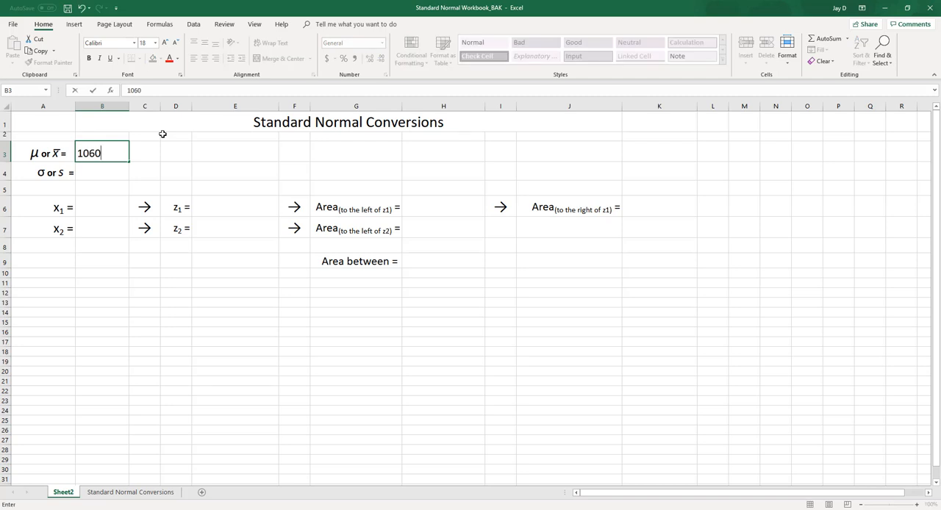
pyautogui.press('Return')
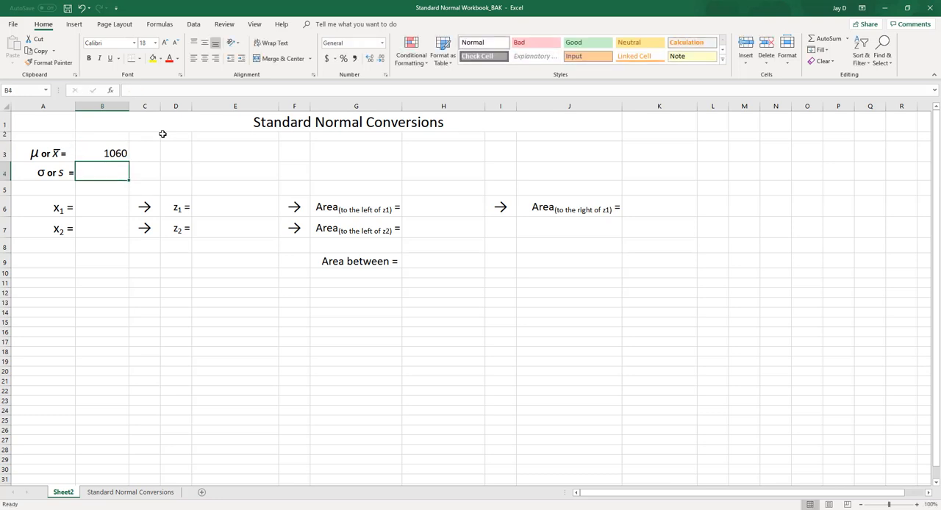
pyautogui.write('120')
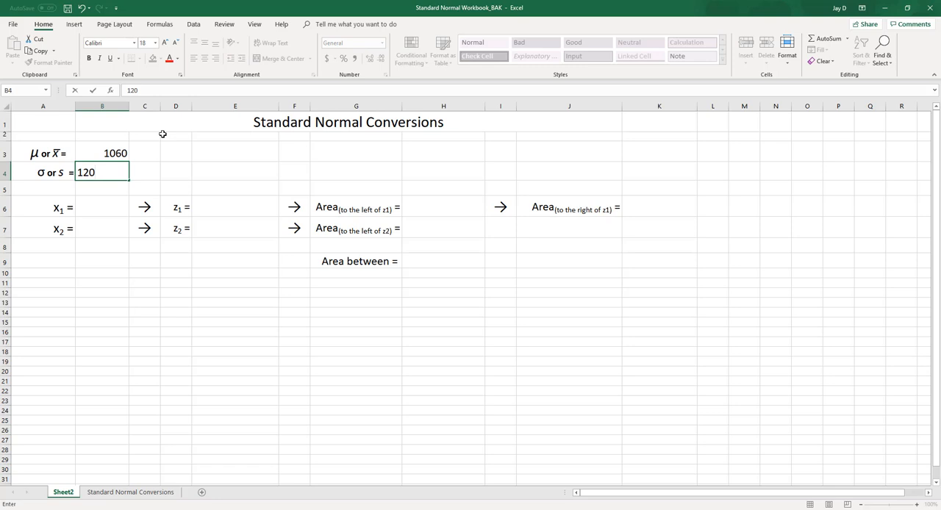
pyautogui.press('Return')
pyautogui.press('Return')
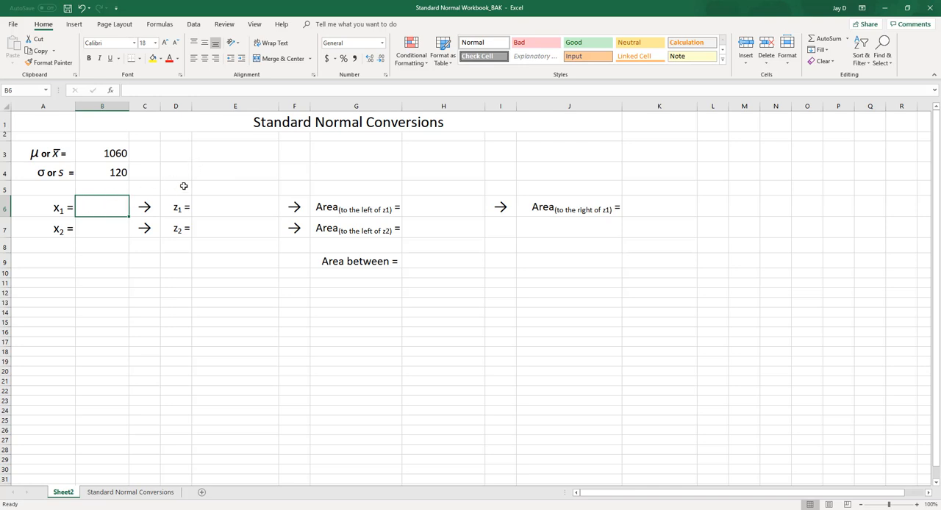
# Enter 1040 as the x₁ value in B6 and 1190 as the x₂ value in B7.
pyautogui.write('1040')
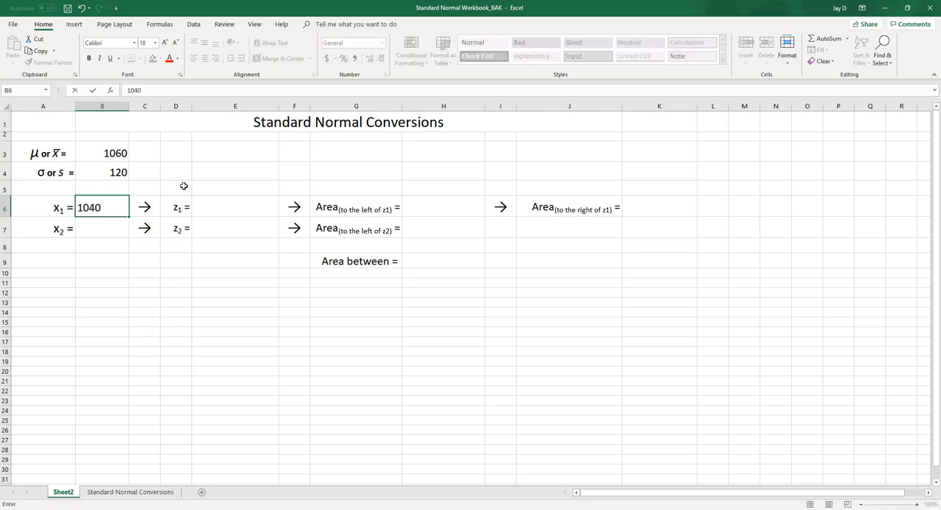
pyautogui.press('Return')
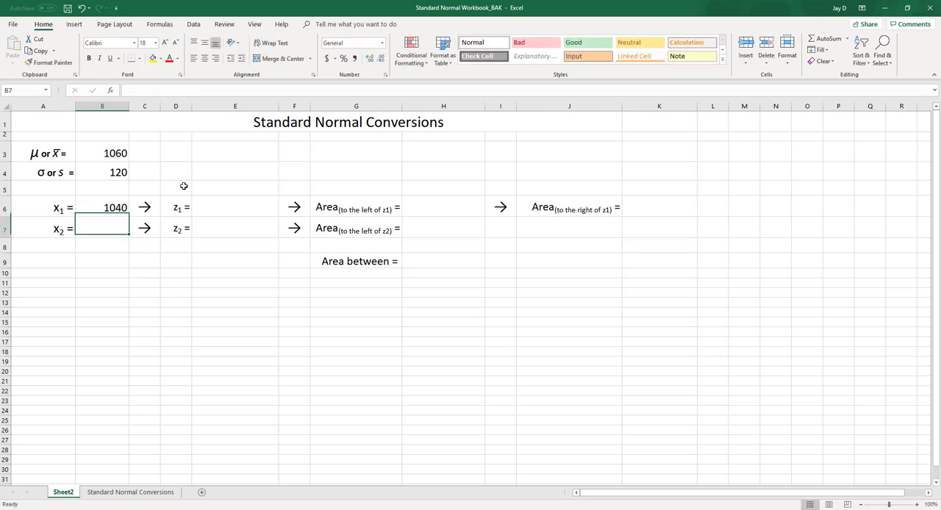
pyautogui.write('11')
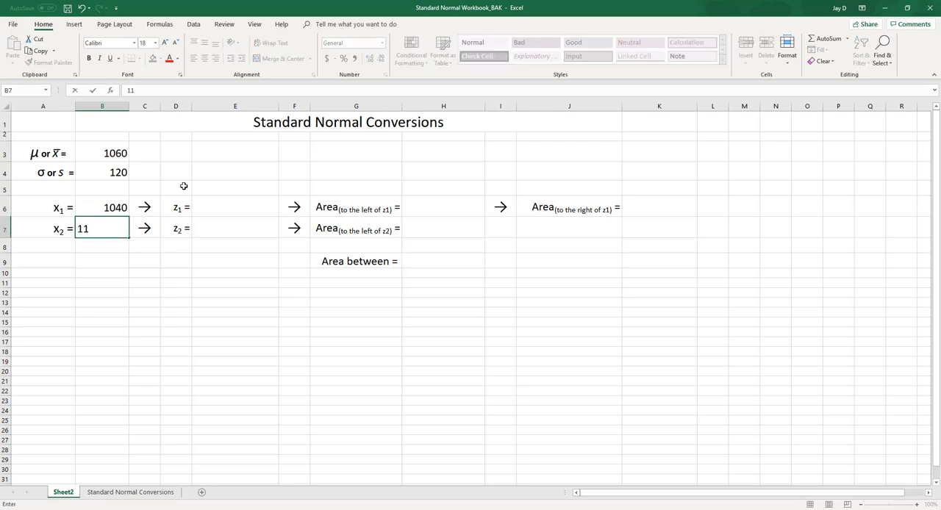
pyautogui.write('90')
pyautogui.press('Return')
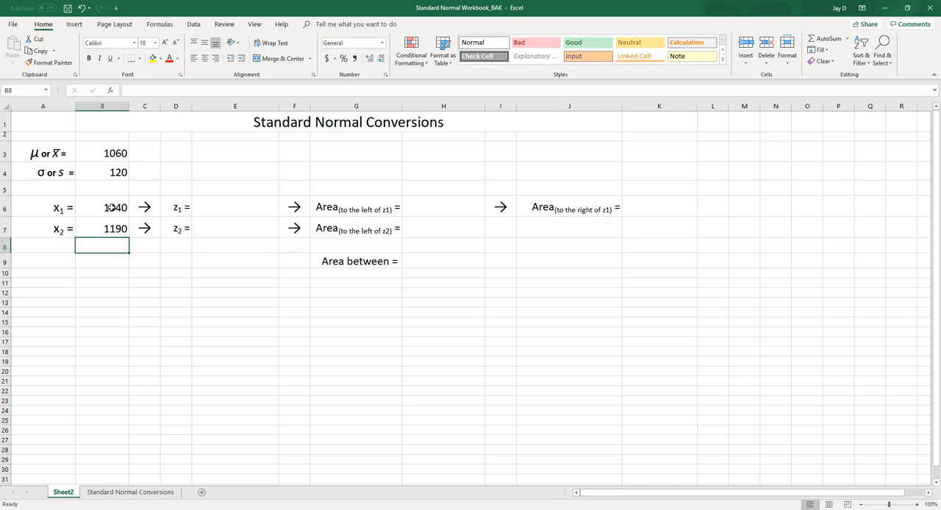
pyautogui.click(268, 213)
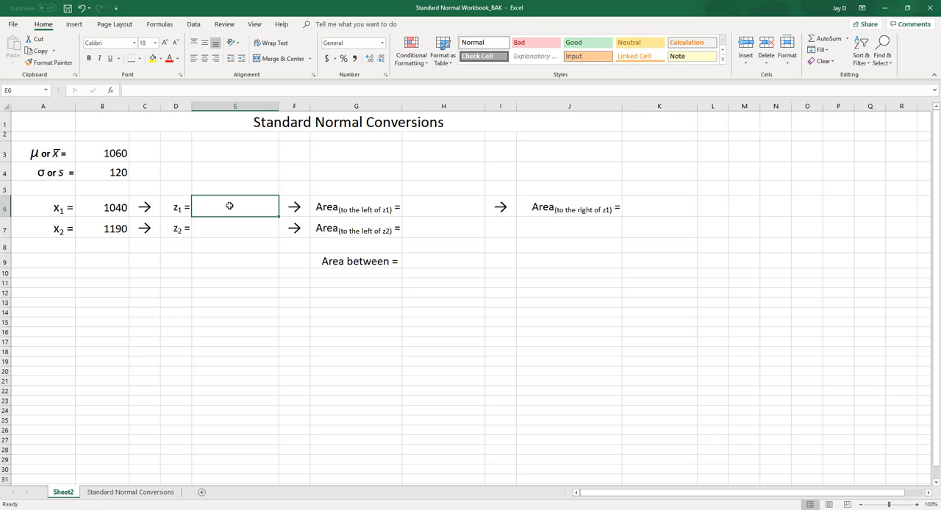
pyautogui.click(110, 208)
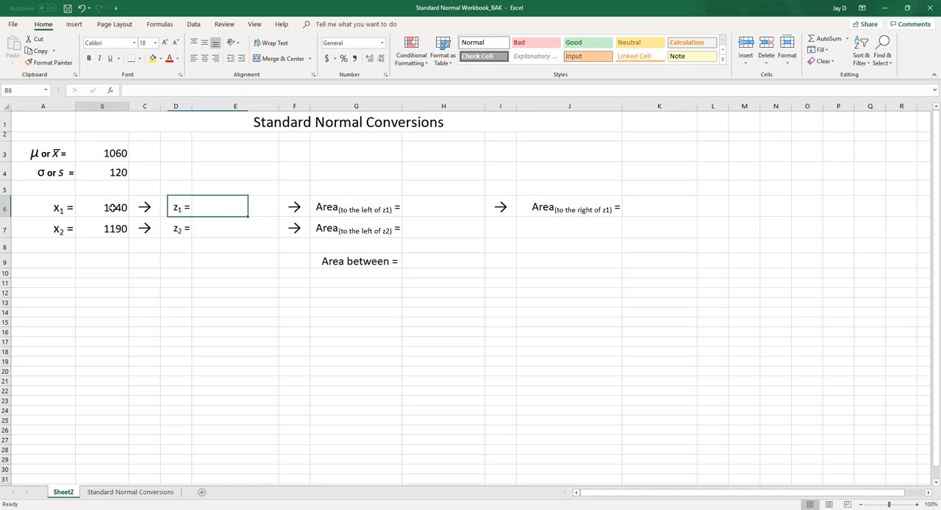
pyautogui.click(108, 151)
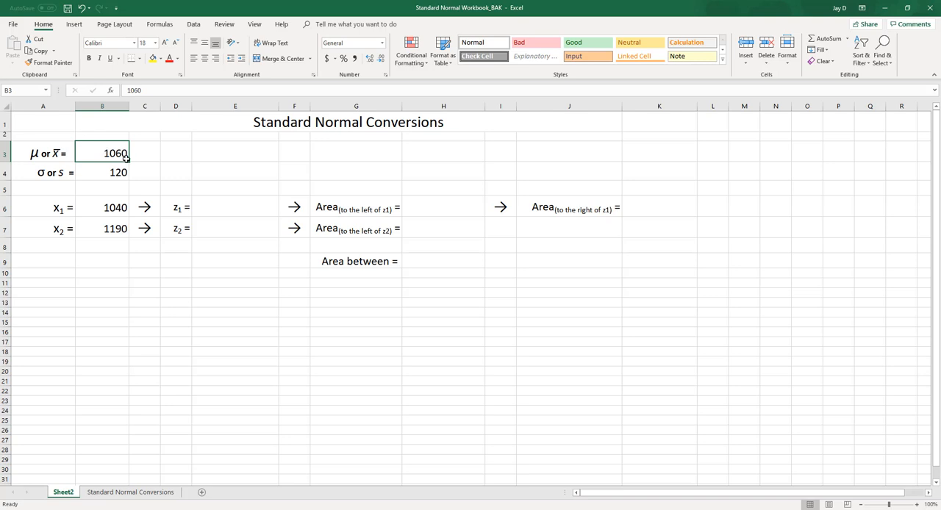
pyautogui.click(118, 172)
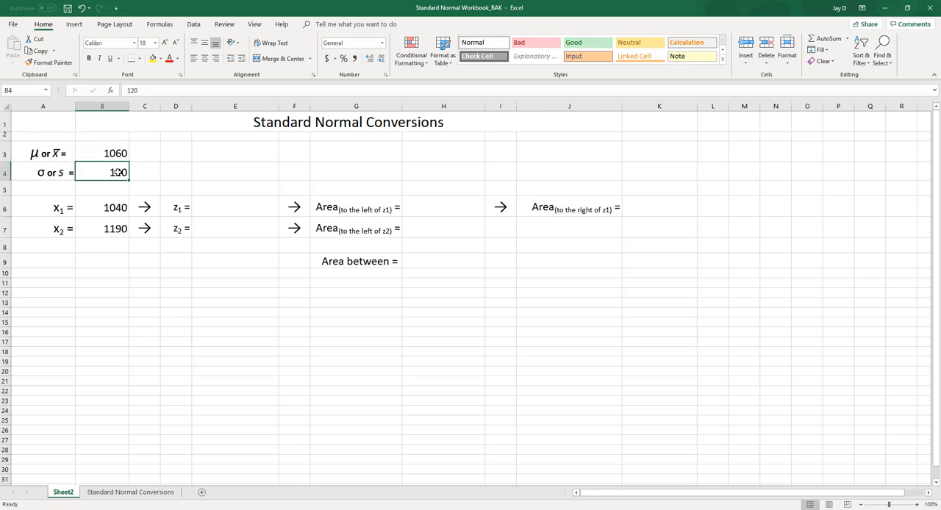
# Calculate z₁ in E6 with the formula =(B6-$B$3)/$B$4, using absolute references for the mean and standard deviation.
pyautogui.click(227, 203)
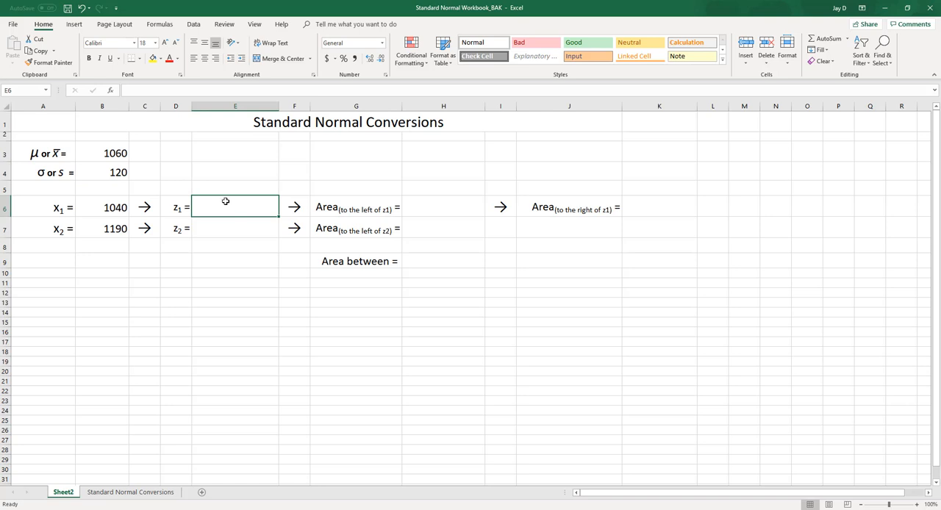
pyautogui.doubleClick(226, 201)
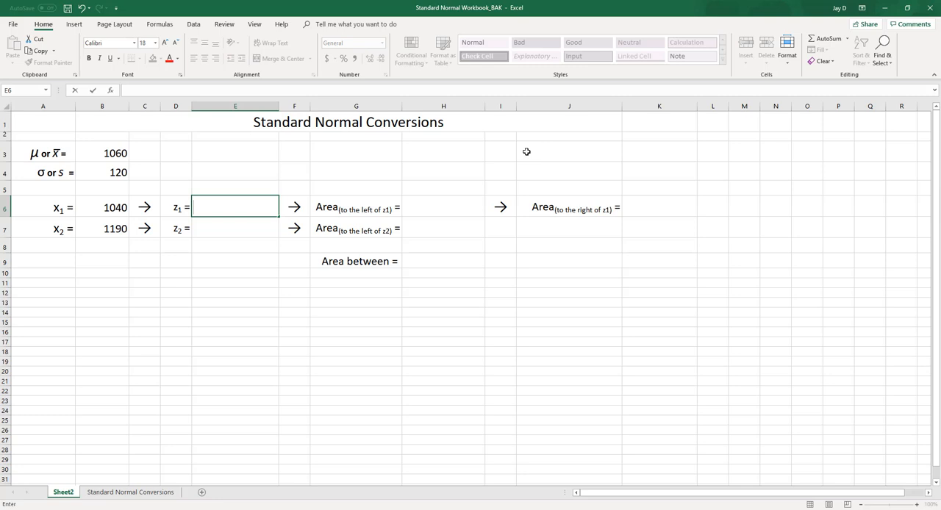
pyautogui.write('=')
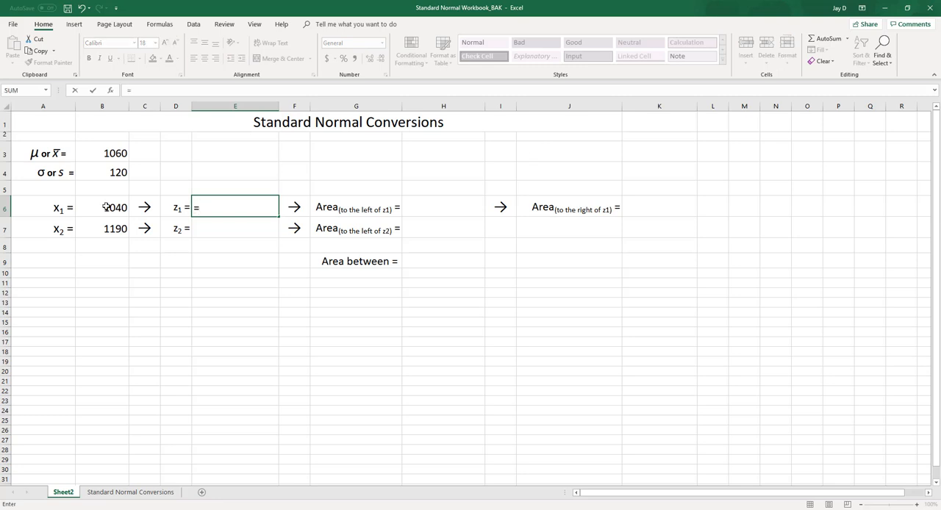
pyautogui.write('(')
pyautogui.click(107, 207)
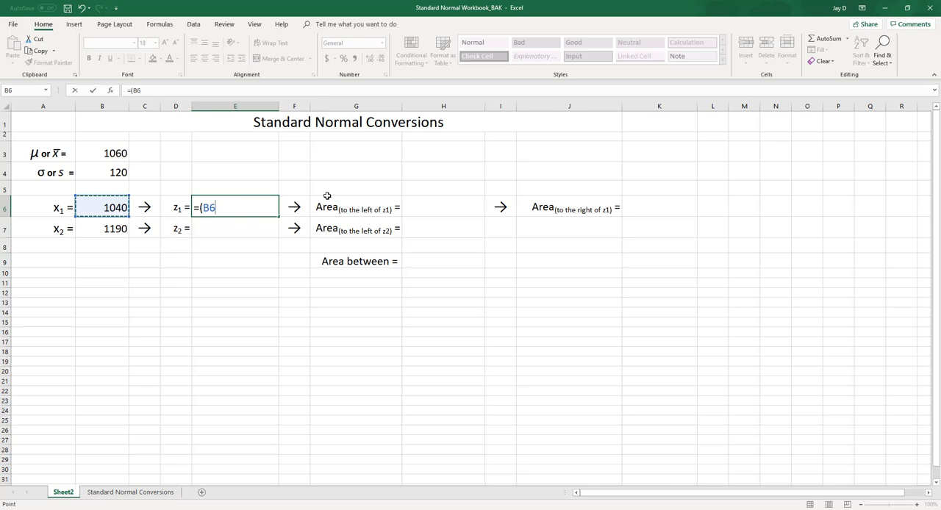
pyautogui.write('-')
pyautogui.click(106, 152)
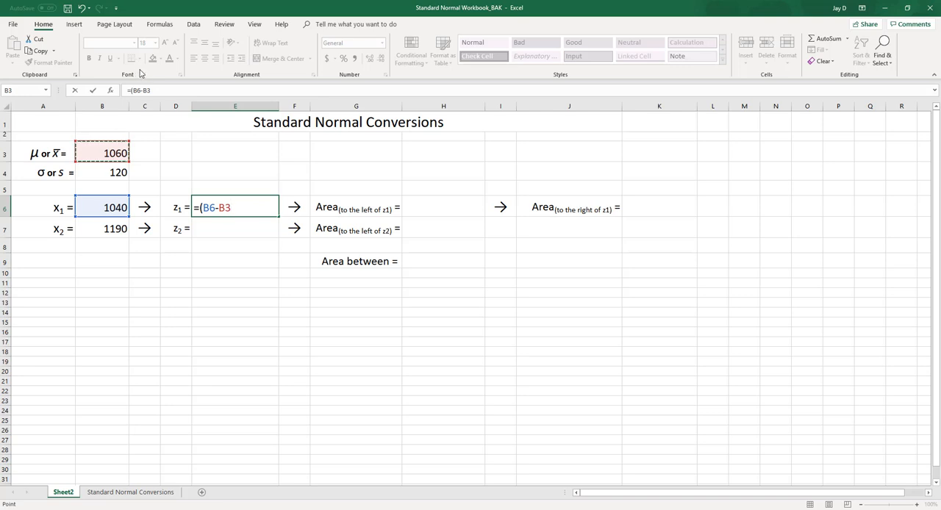
pyautogui.press('F4')
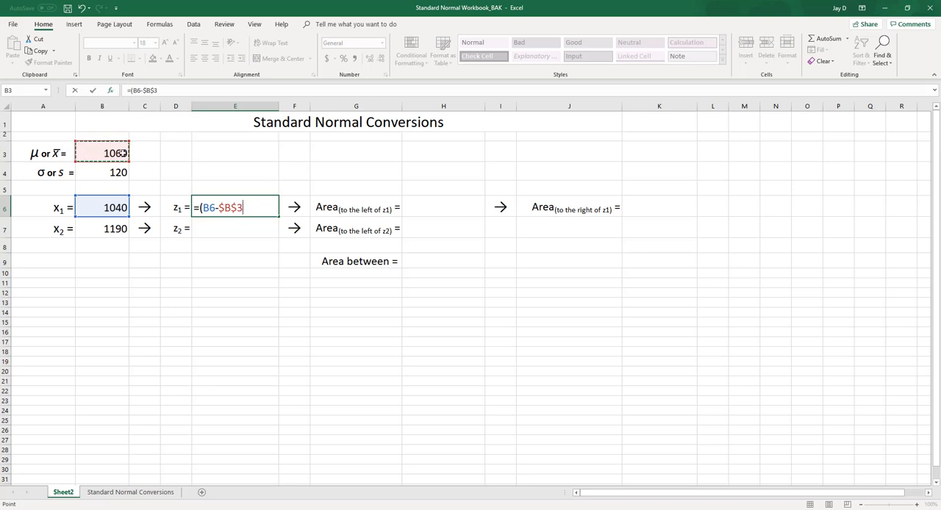
pyautogui.write(')/')
pyautogui.click(97, 172)
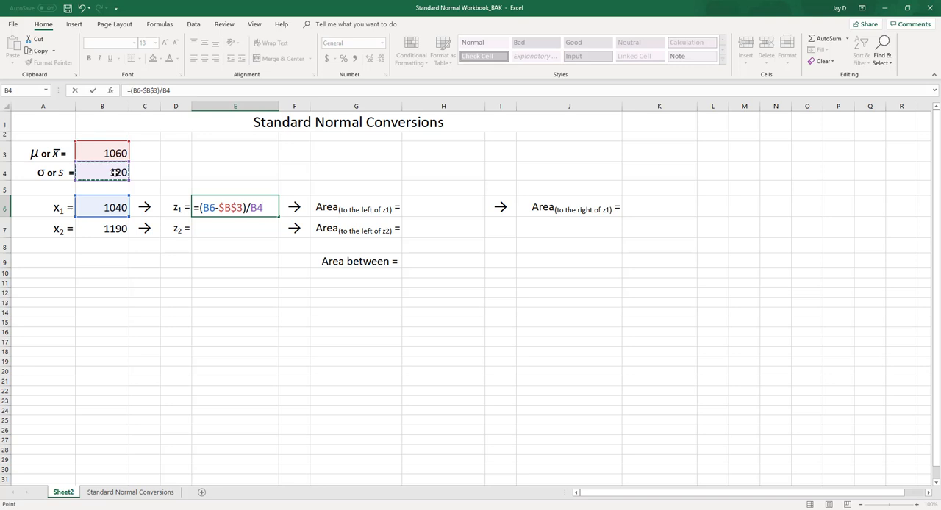
pyautogui.press('F4')
pyautogui.press('Return')
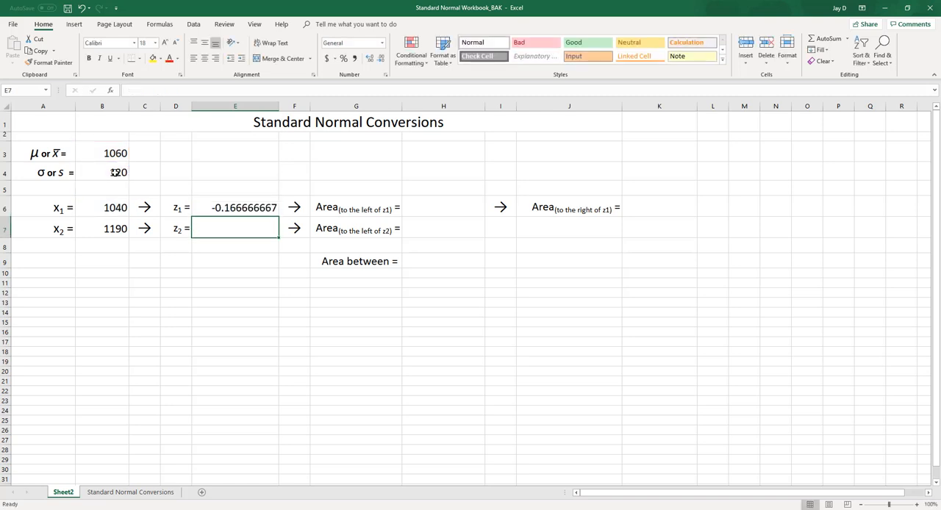
# Fill the z₁ formula from E6 down into E7 to calculate z₂.
pyautogui.click(209, 208)
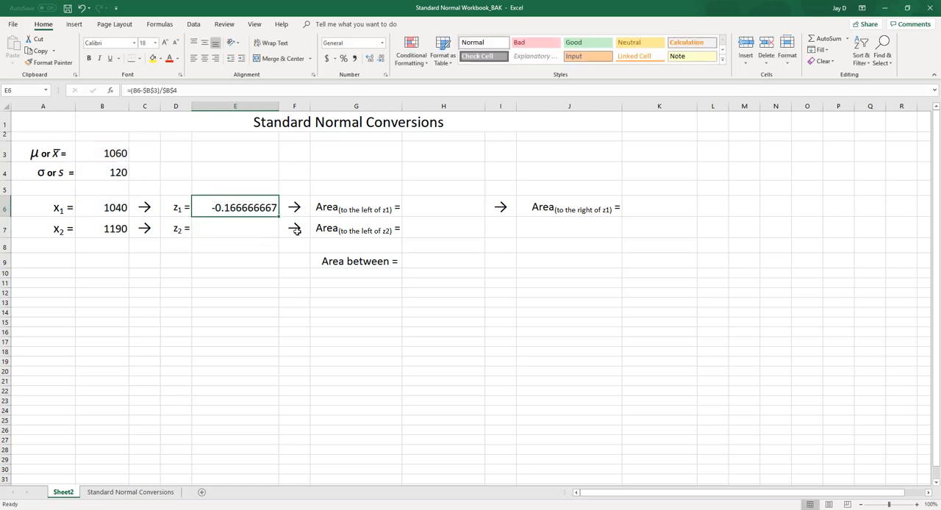
pyautogui.moveTo(278, 218); pyautogui.dragTo(278, 231)
pyautogui.click(251, 278)
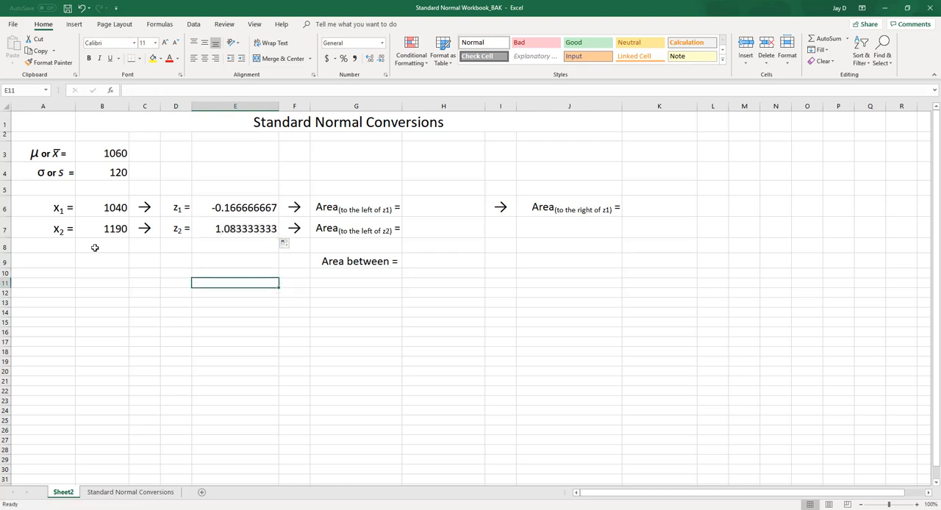
# Examine how the x-values in B6:B7 compare with the mean in B3 and correspond to the z-scores in E6:E7.
pyautogui.click(54, 233)
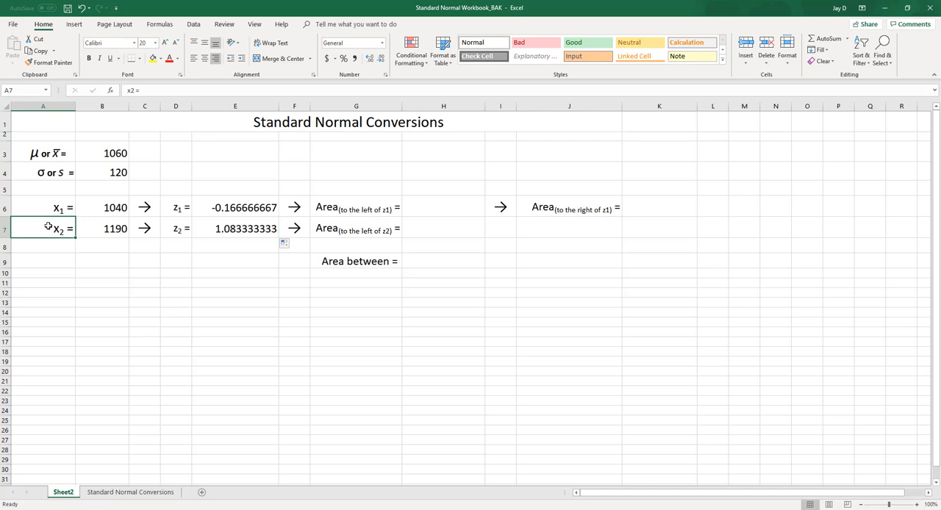
pyautogui.moveTo(341, 206)
pyautogui.mouseDown()
pyautogui.moveTo(346, 231)
pyautogui.moveTo(350, 200)
pyautogui.moveTo(349, 227)
pyautogui.mouseUp()
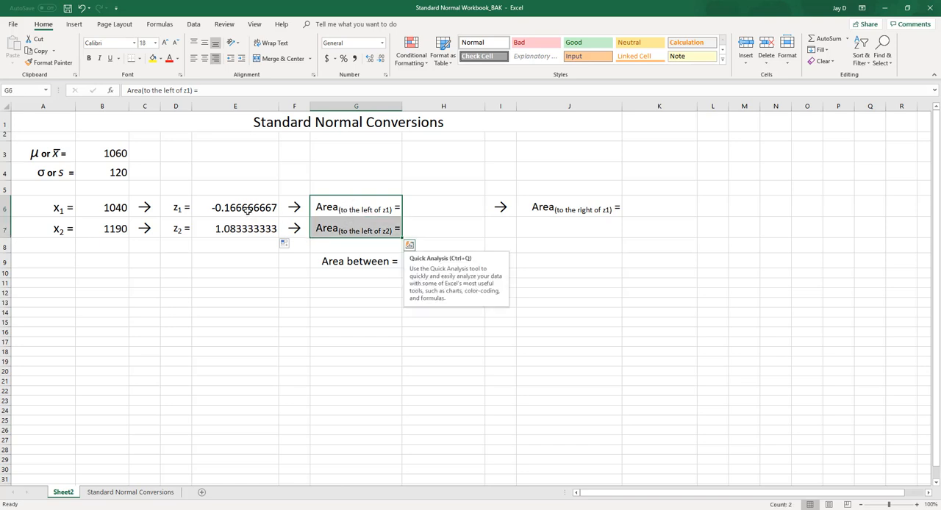
pyautogui.click(249, 186)
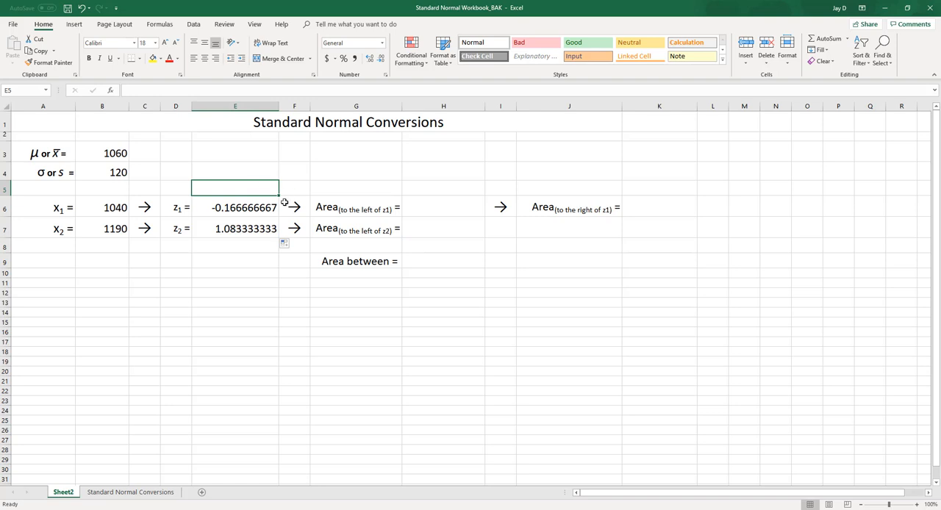
pyautogui.click(254, 208)
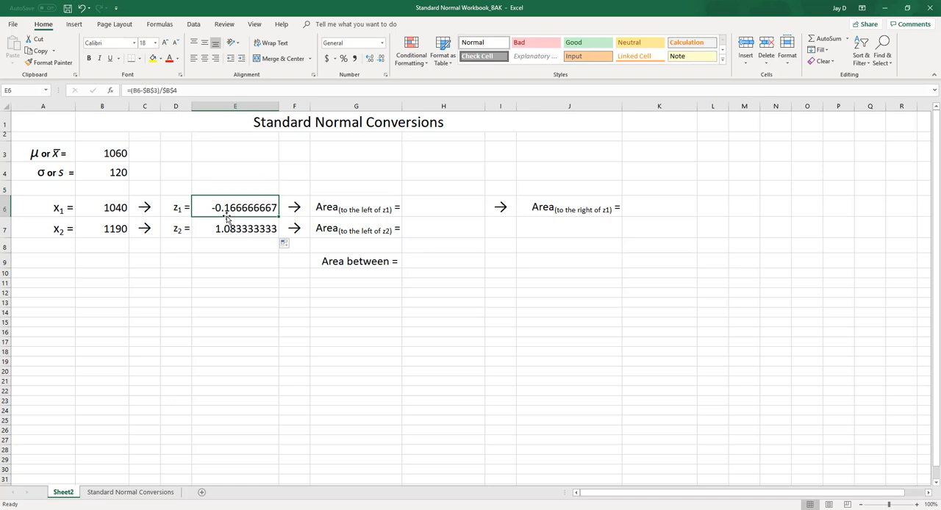
pyautogui.click(114, 211)
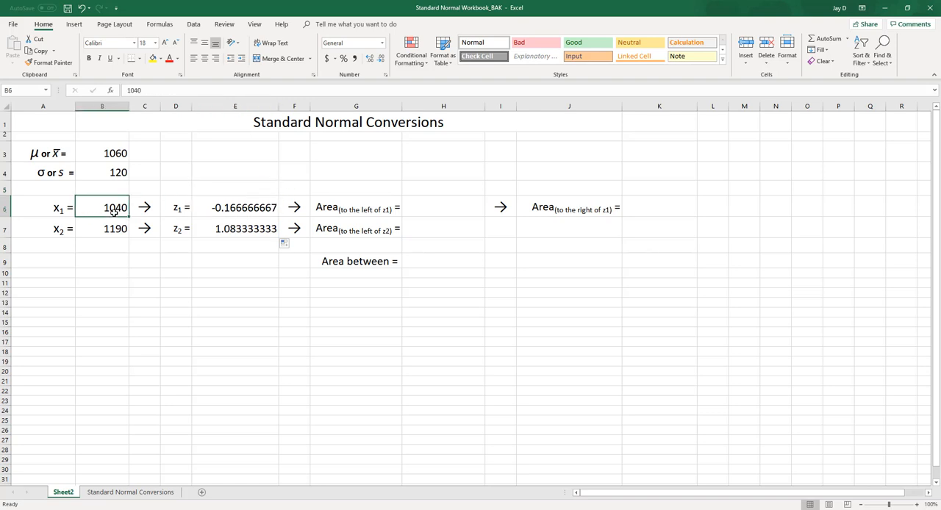
pyautogui.click(145, 208)
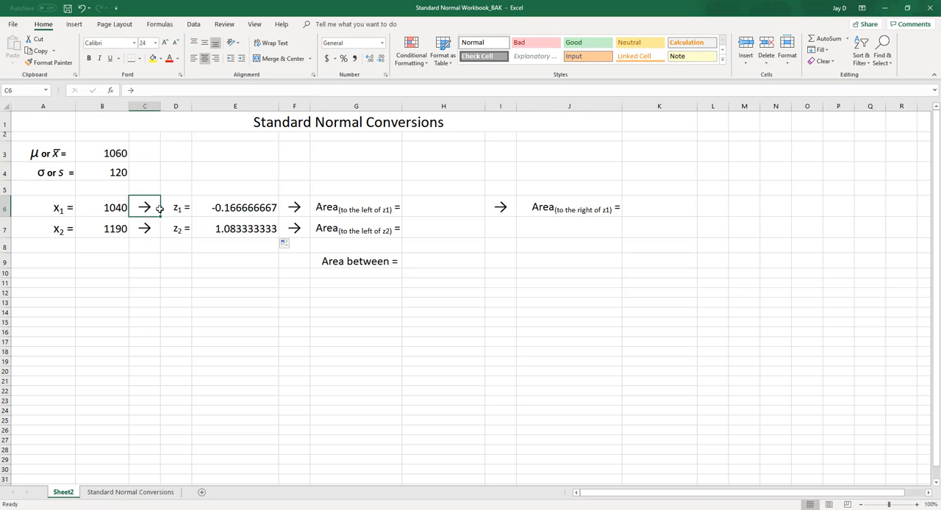
pyautogui.click(239, 208)
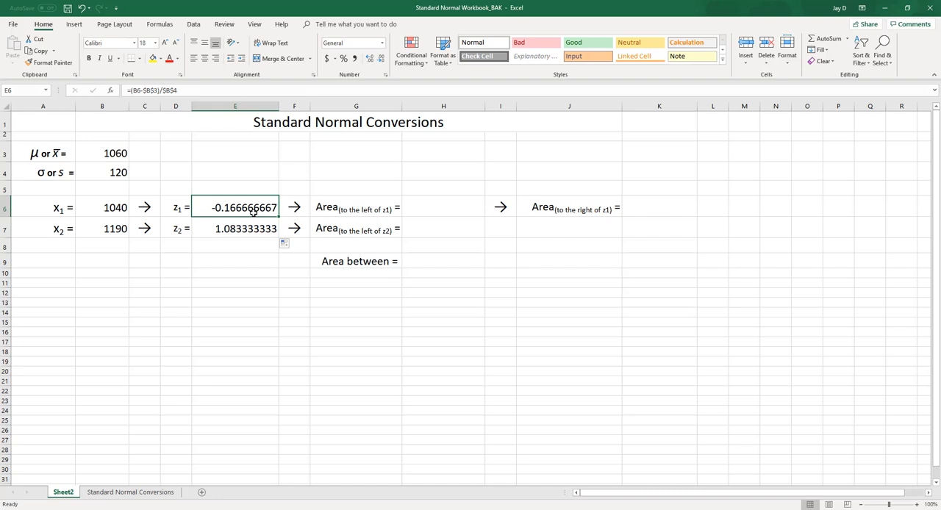
pyautogui.click(111, 228)
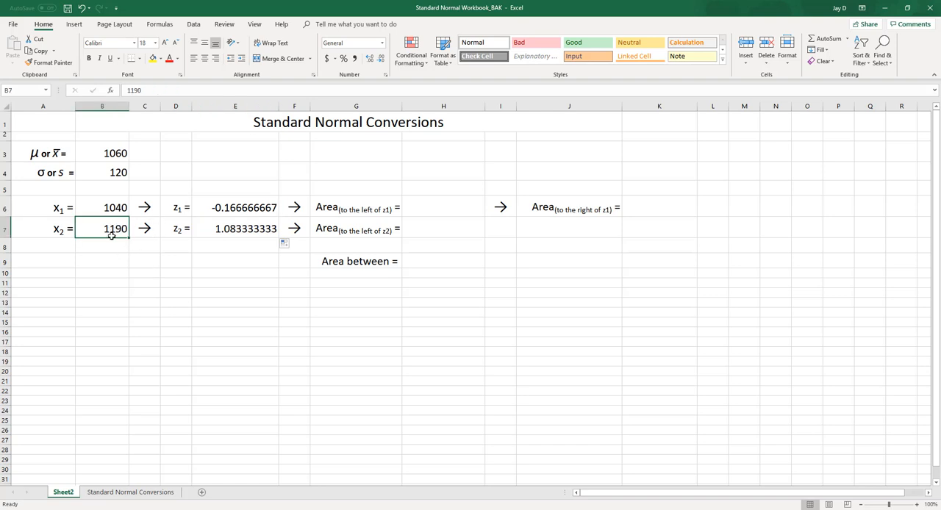
pyautogui.click(258, 232)
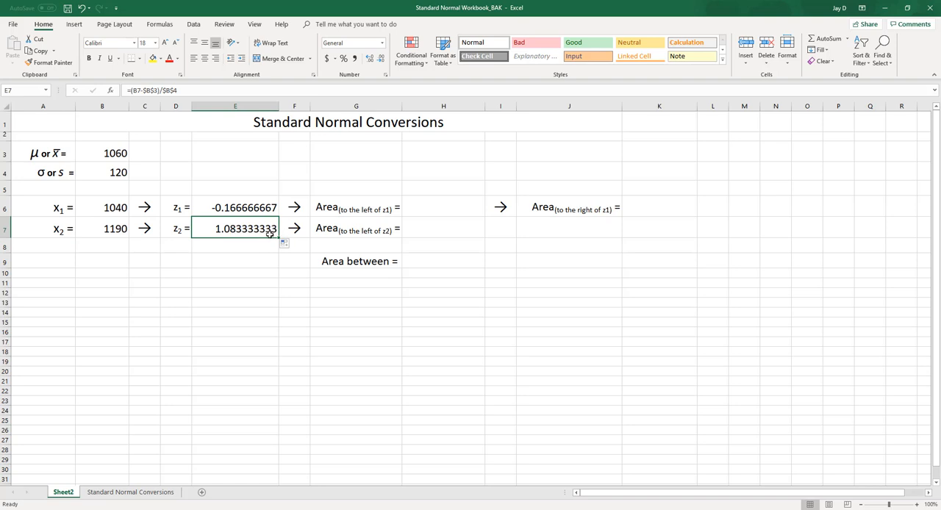
pyautogui.click(239, 208)
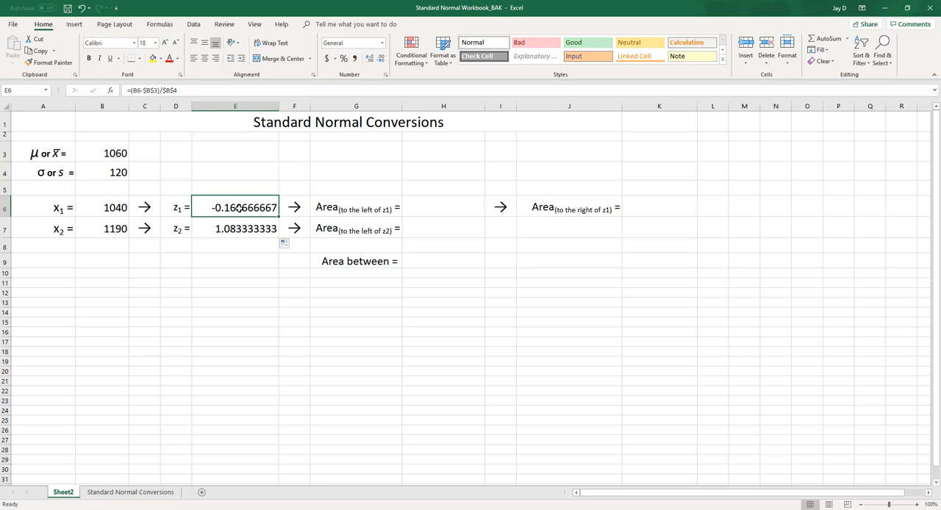
pyautogui.click(112, 155)
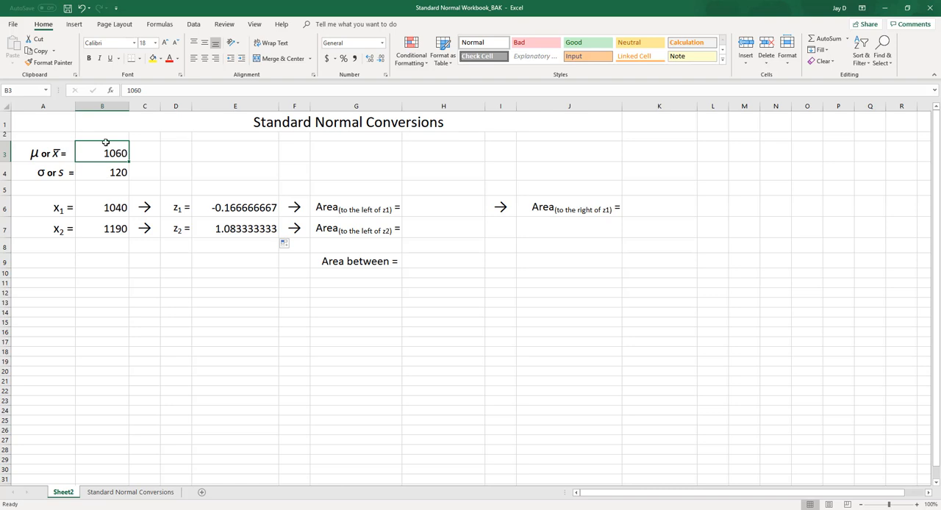
pyautogui.click(108, 208)
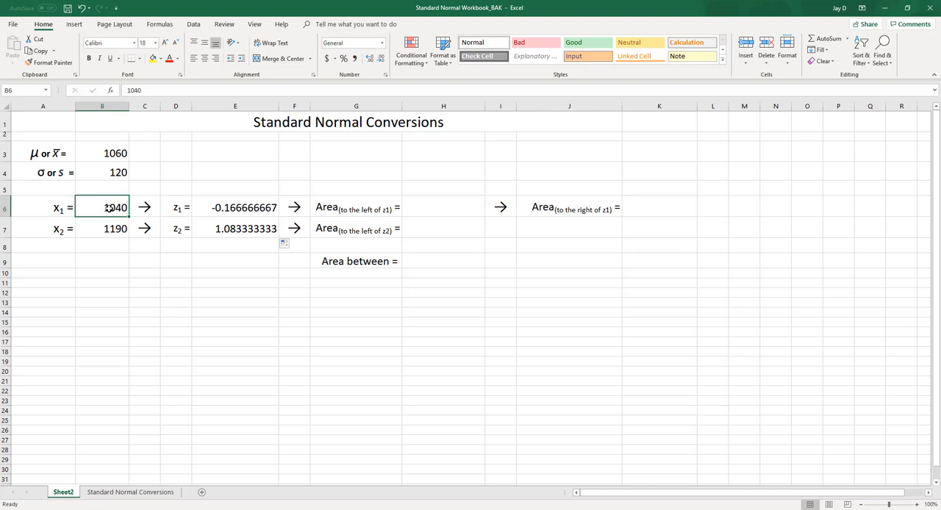
pyautogui.click(211, 206)
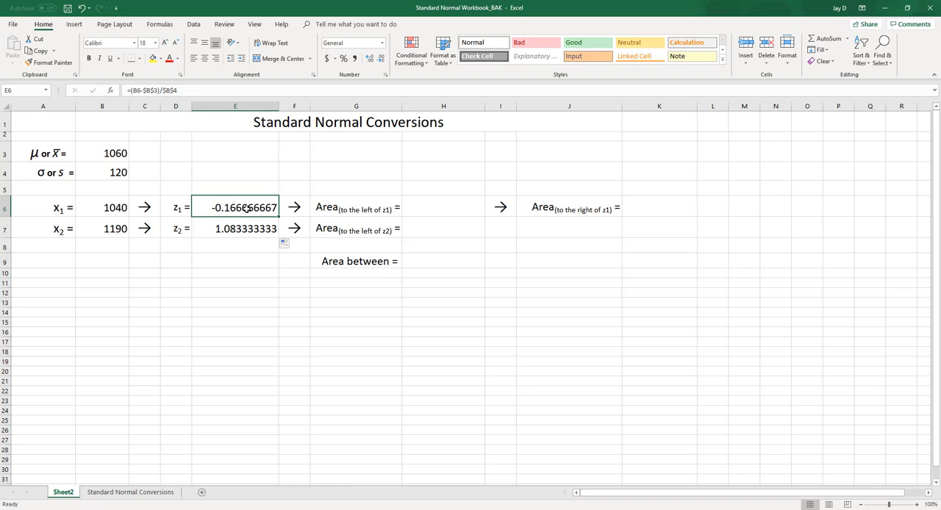
# Check the sign of each z-score in E6 and E7 against its x-value's position relative to the mean in B3.
pyautogui.click(116, 209)
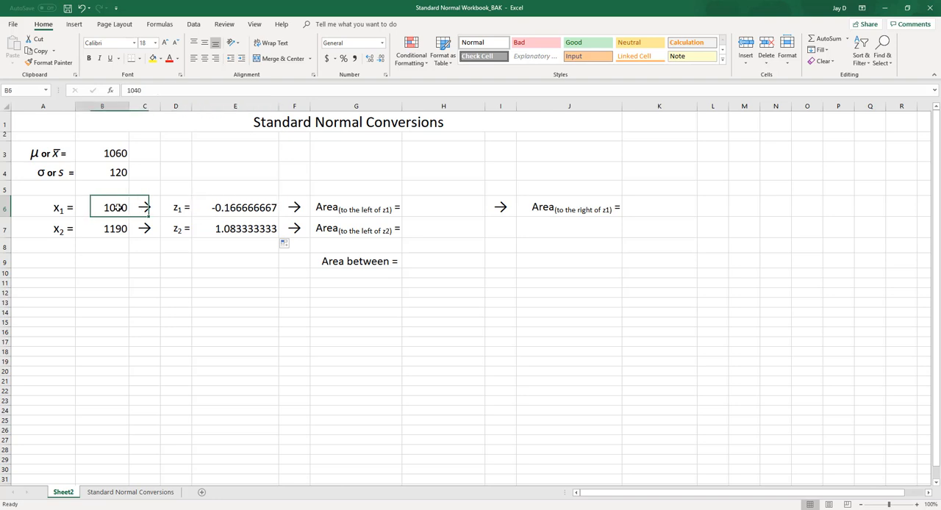
pyautogui.click(119, 153)
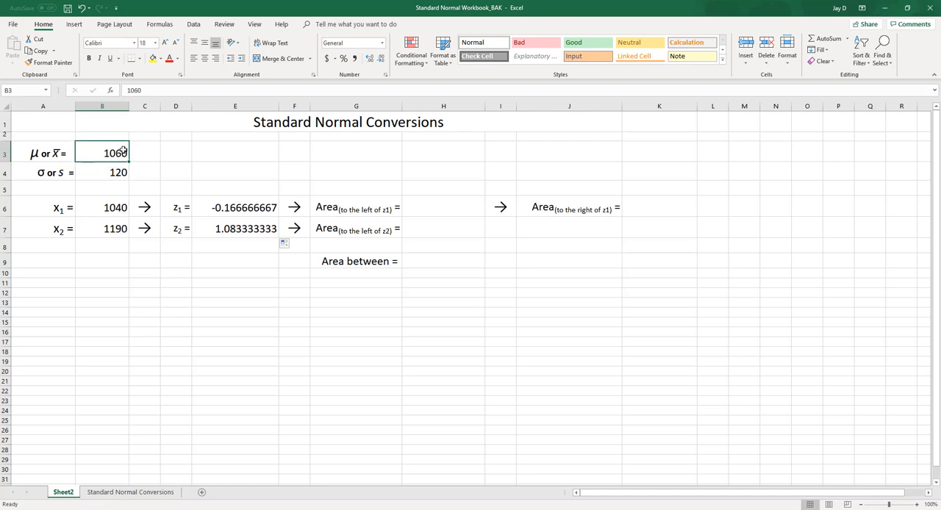
pyautogui.click(242, 212)
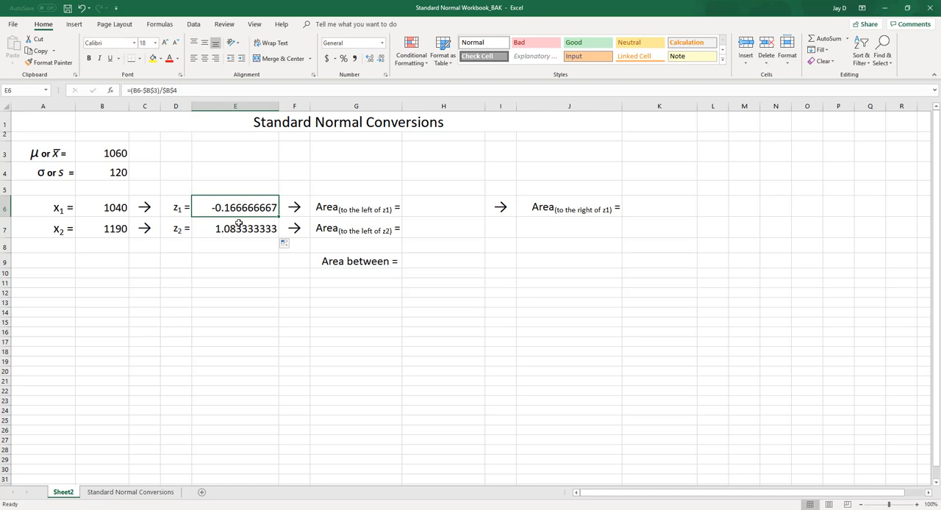
pyautogui.click(119, 229)
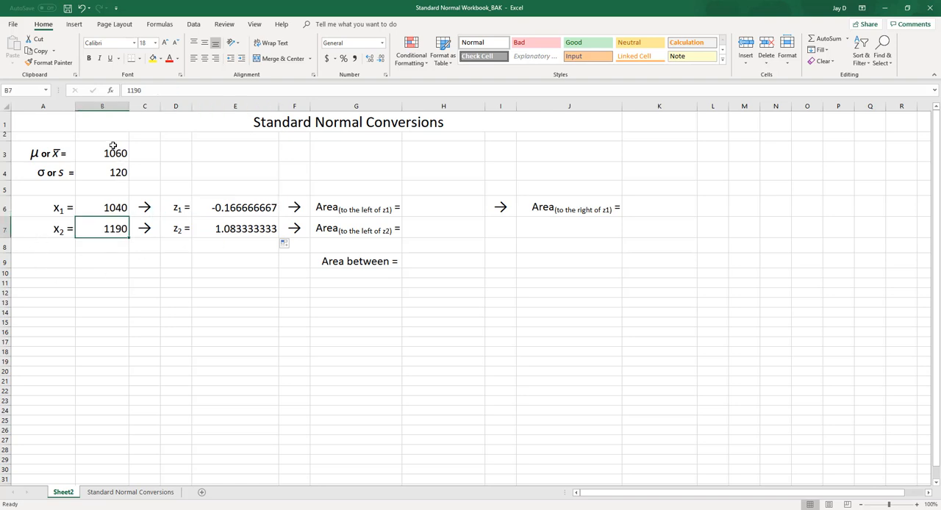
pyautogui.click(109, 152)
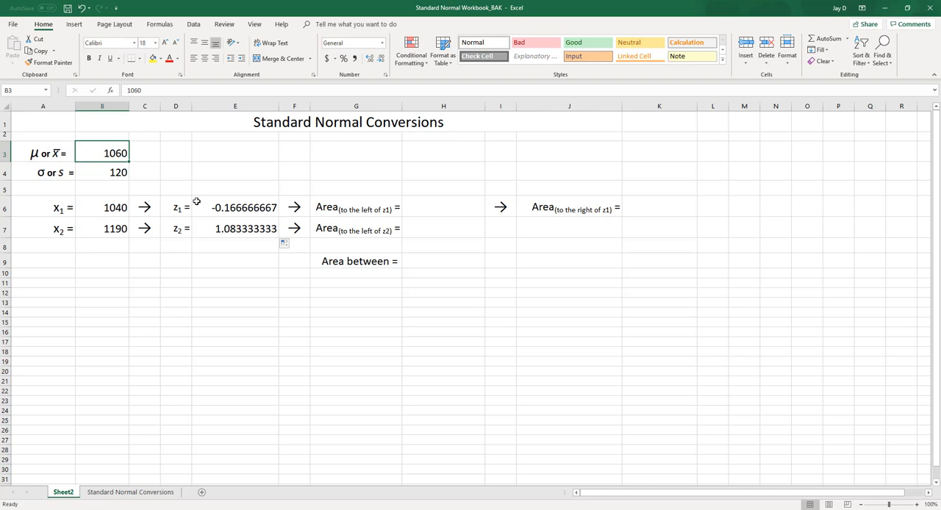
pyautogui.click(227, 228)
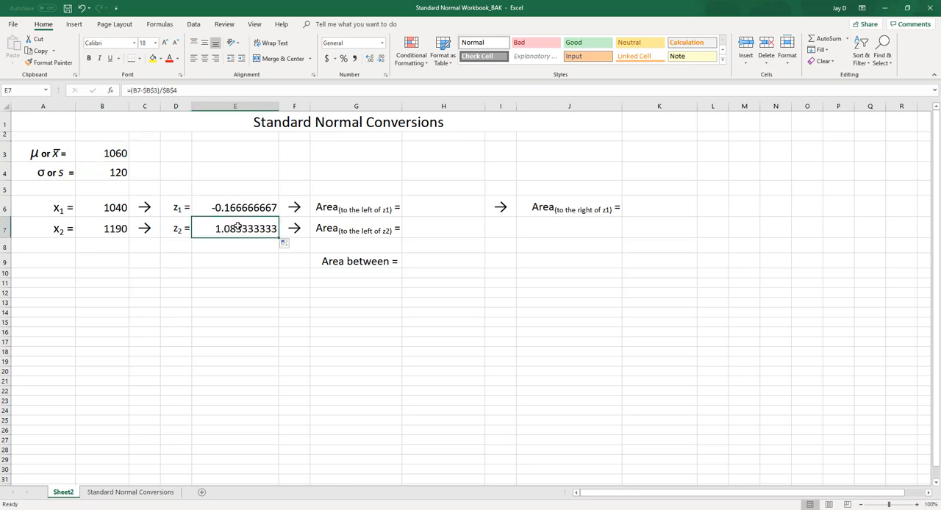